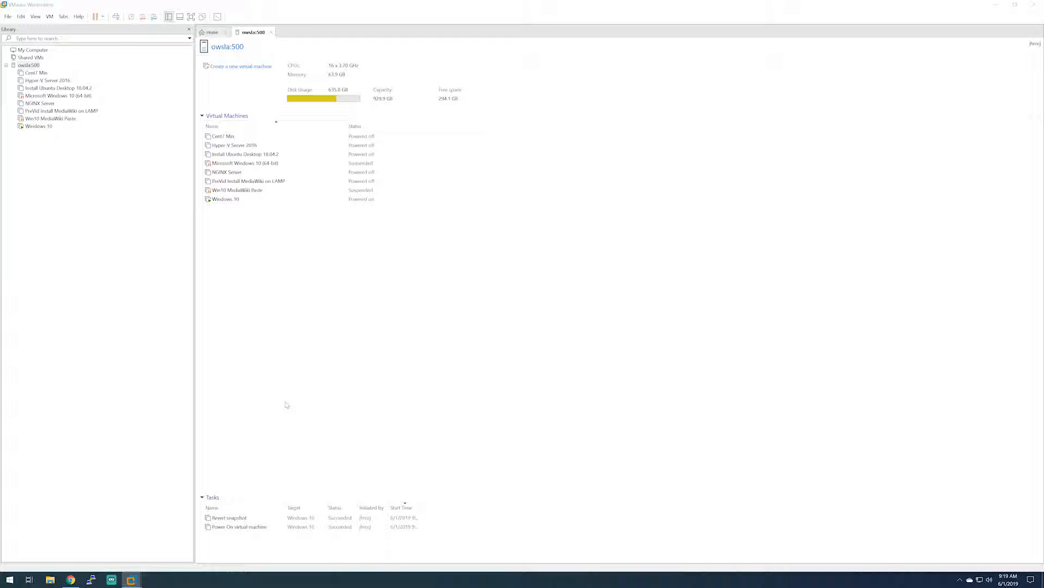
- Open the Virtual Network Editor and unlock its settings for changes with administrator privileges
{"action": "left_click", "coordinate": [20, 16]}
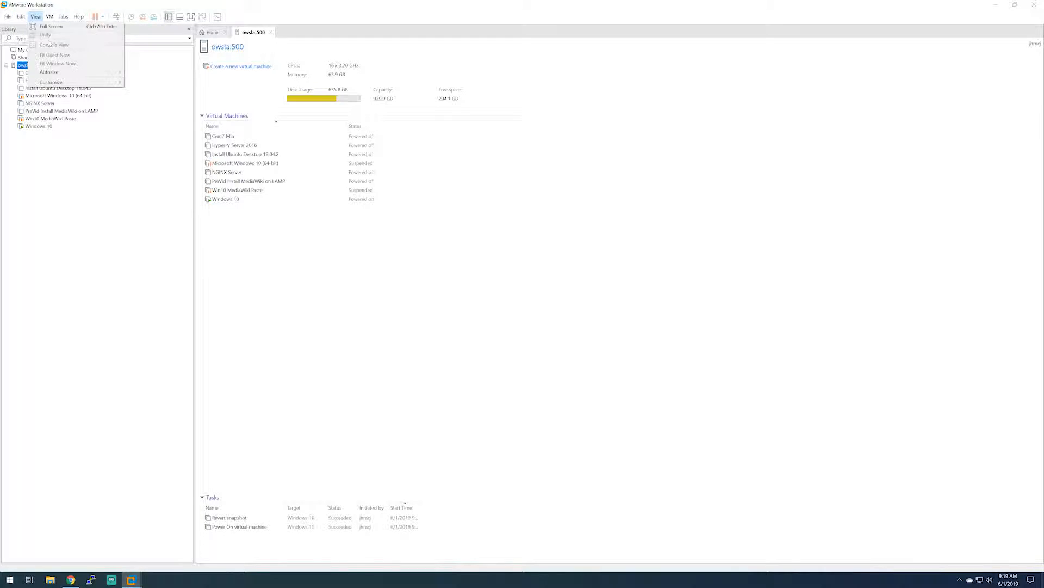
{"action": "left_click", "coordinate": [48, 54]}
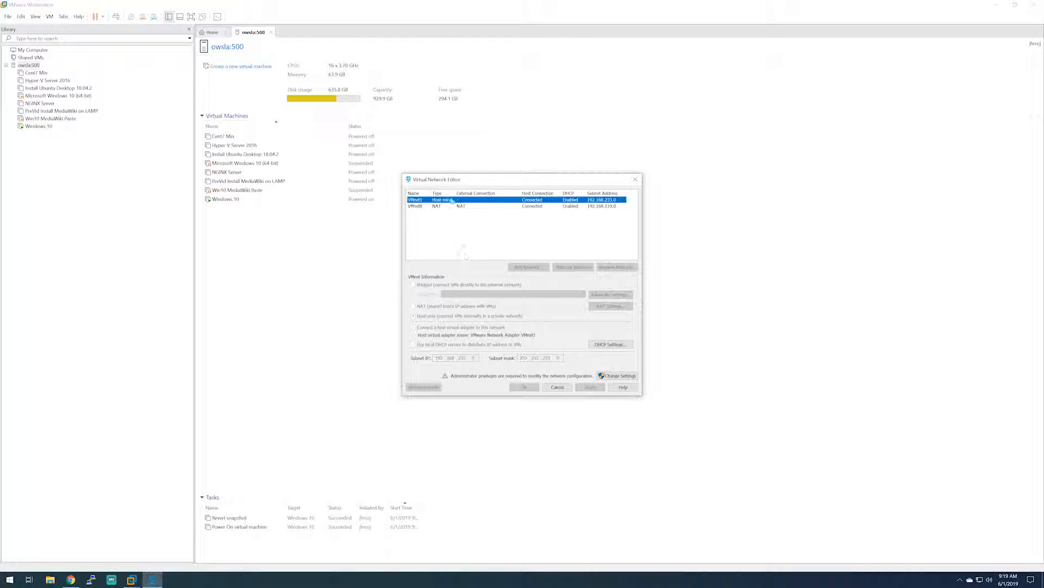
{"action": "left_click", "coordinate": [435, 224]}
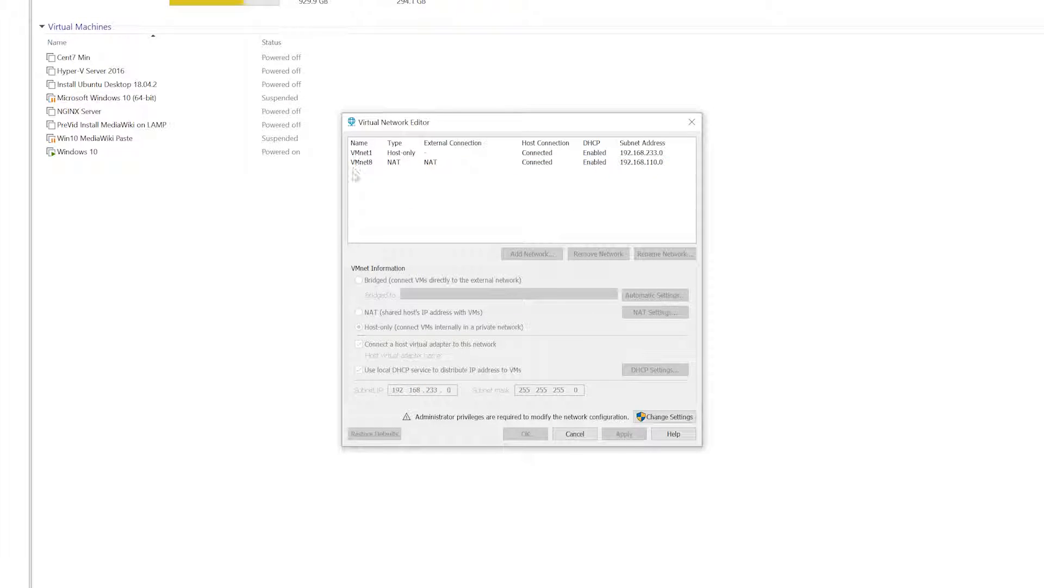
{"action": "left_click", "coordinate": [673, 417]}
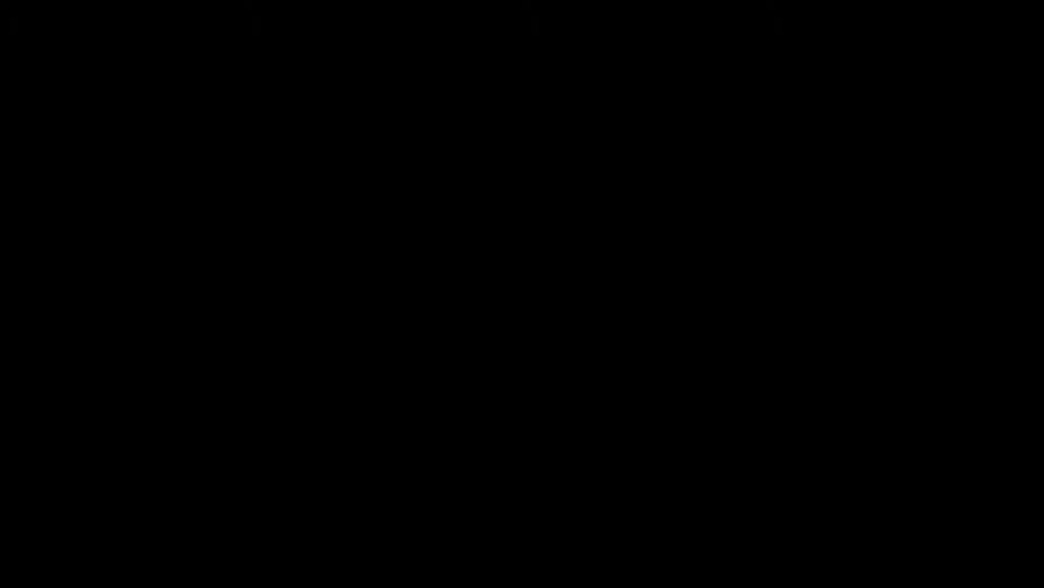
{"action": "left_click", "coordinate": [449, 354]}
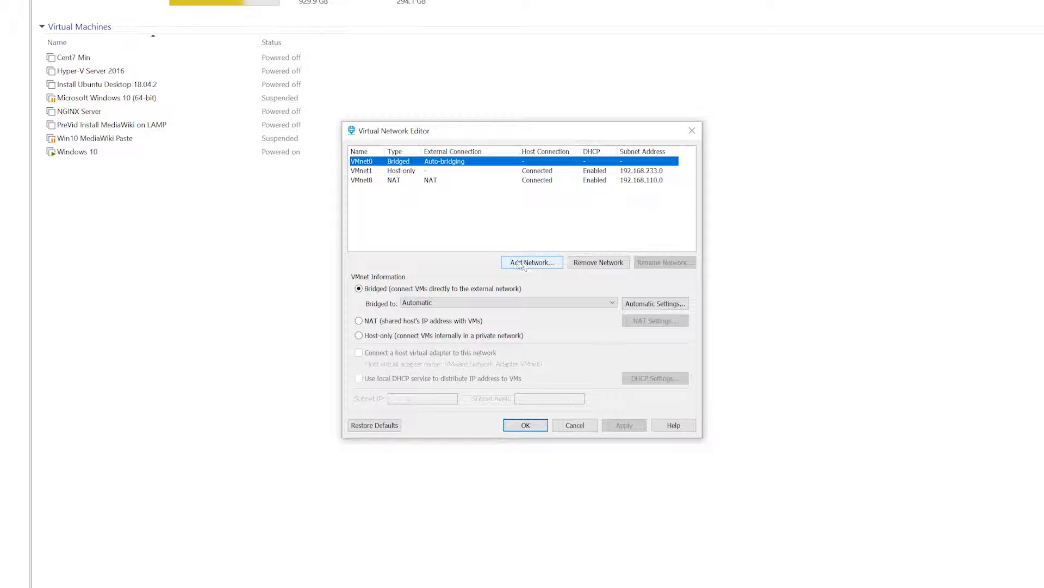
- Add the virtual network VMnet19
{"action": "left_click", "coordinate": [495, 220]}
{"action": "left_click", "coordinate": [525, 262]}
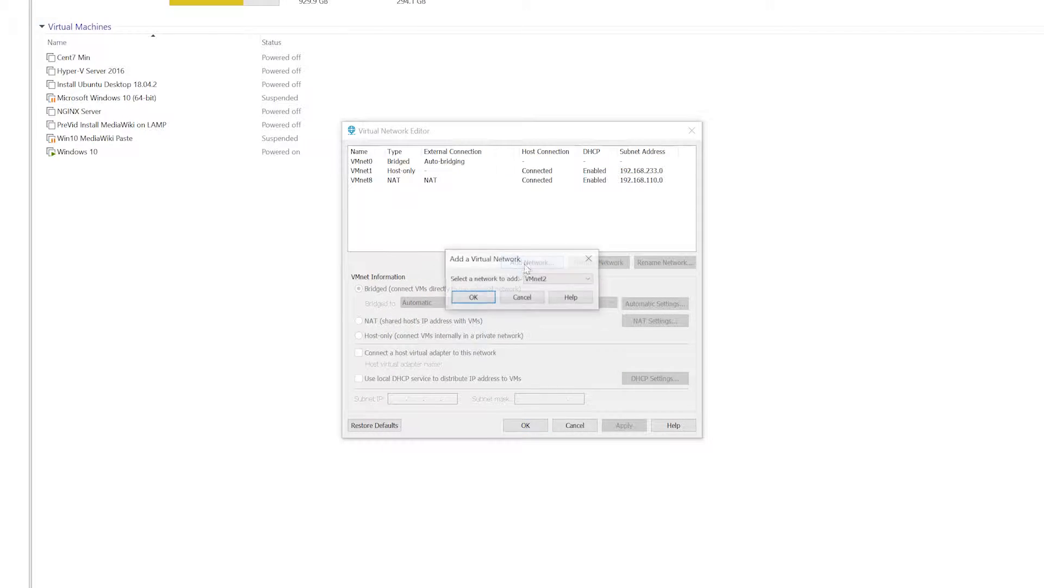
{"action": "left_click_drag", "start_coordinate": [509, 259], "coordinate": [658, 298]}
{"action": "left_click", "coordinate": [702, 321]}
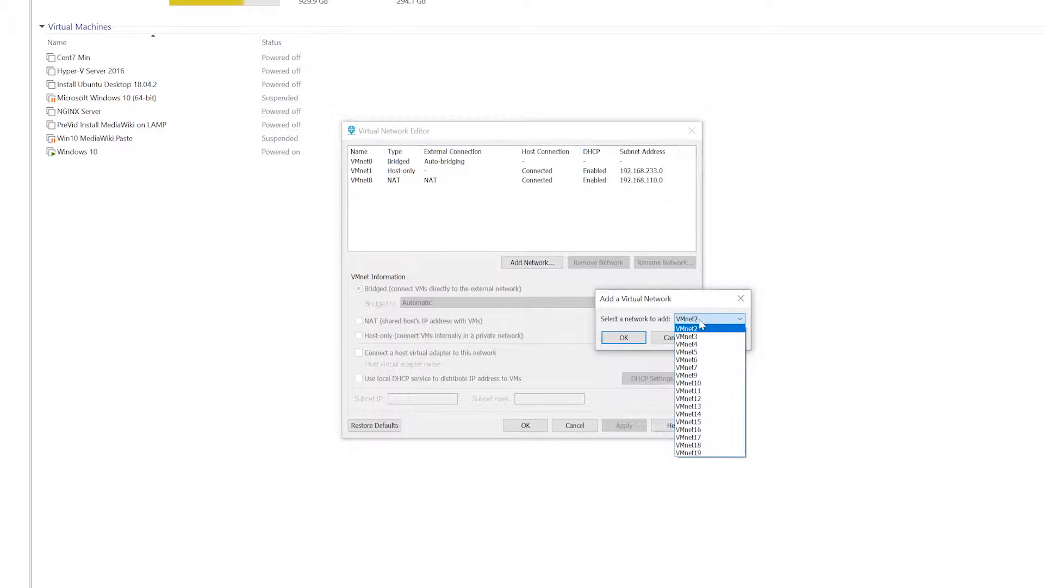
{"action": "left_click", "coordinate": [700, 454]}
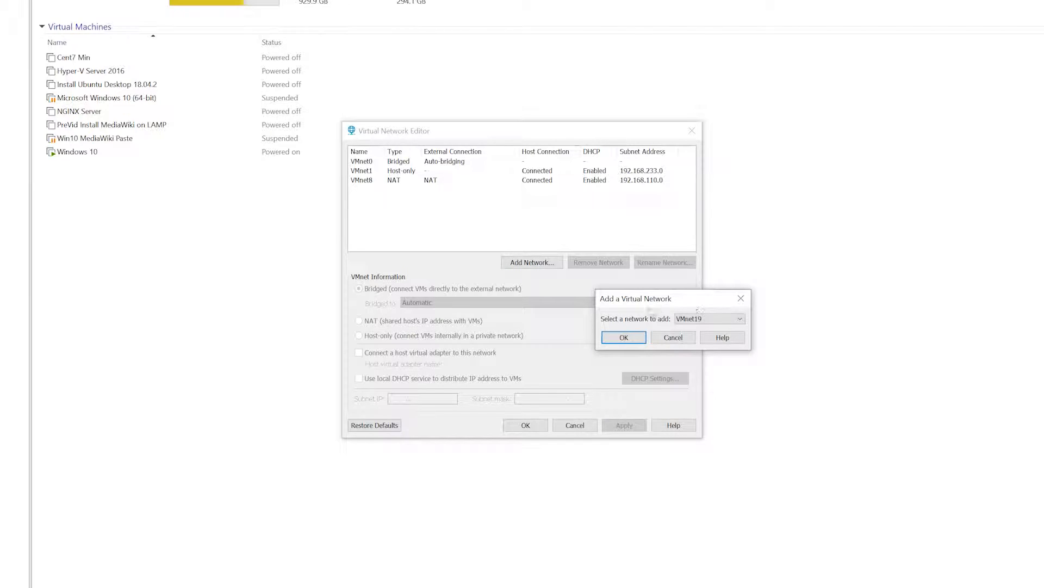
{"action": "left_click", "coordinate": [622, 340]}
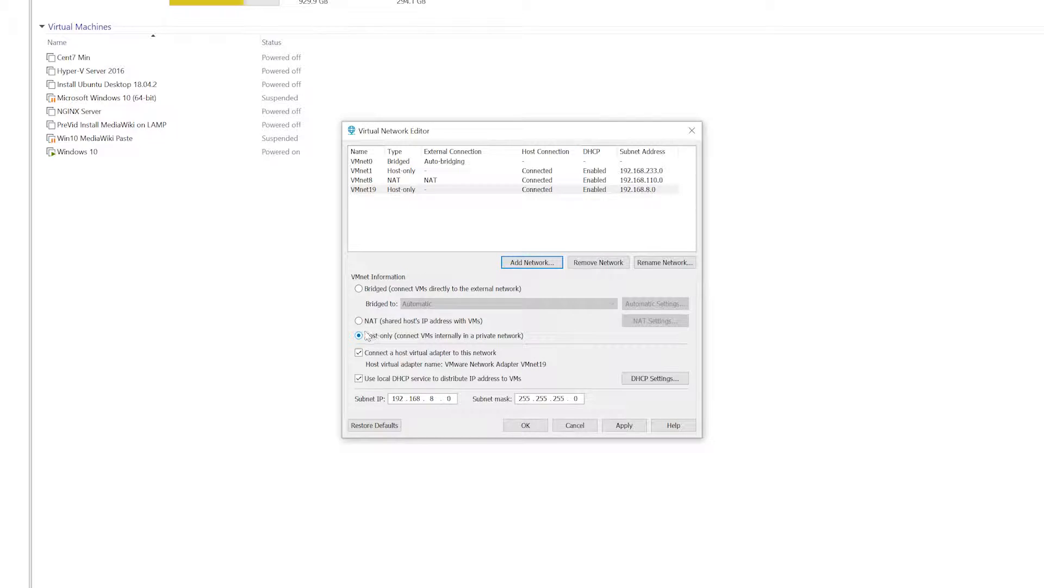
- Try to change VMnet19's network type to Bridged, and to NAT
{"action": "left_click", "coordinate": [366, 289]}
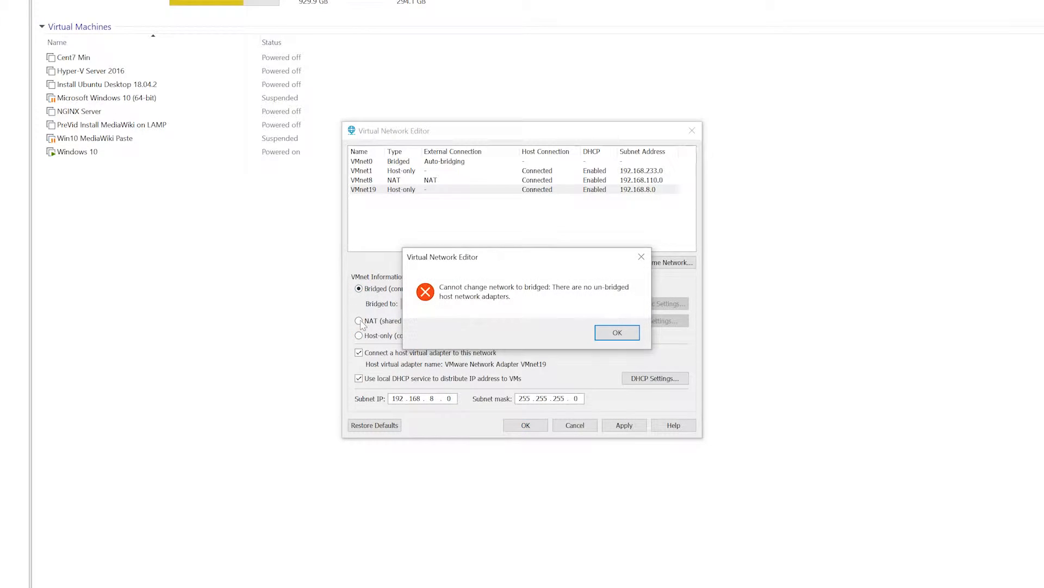
{"action": "left_click", "coordinate": [617, 332]}
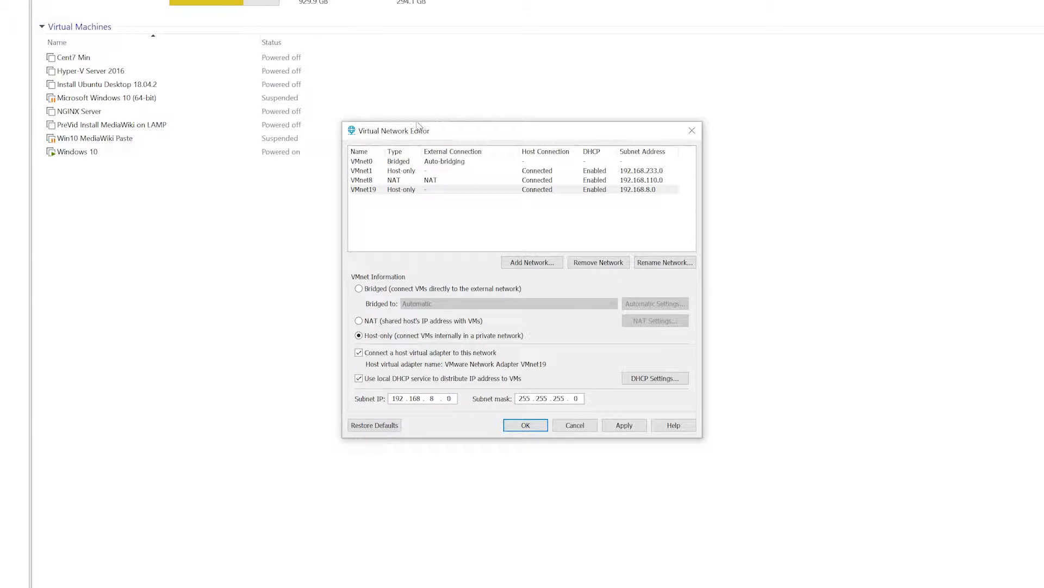
{"action": "left_click", "coordinate": [408, 172]}
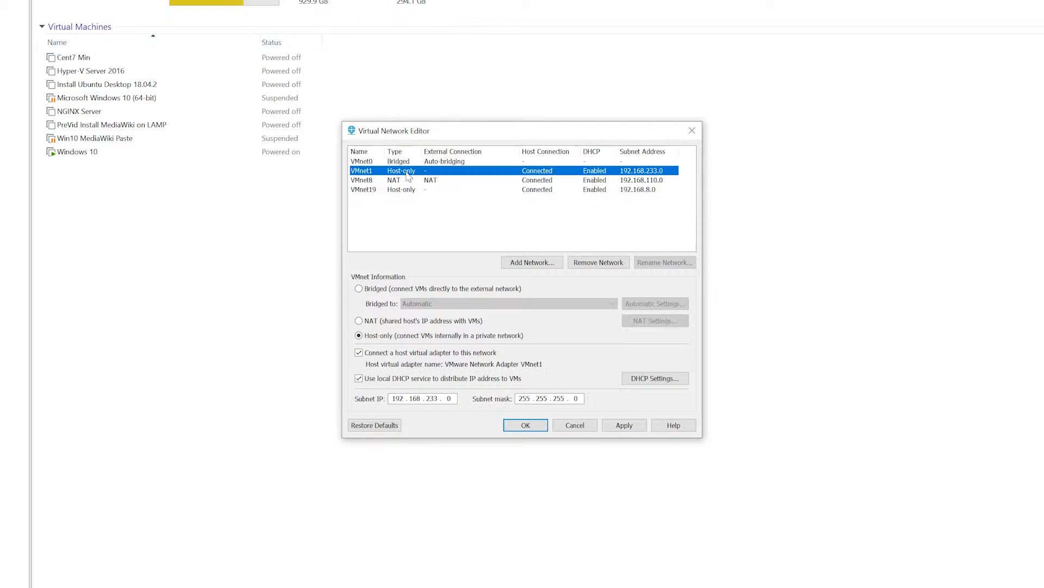
{"action": "left_click", "coordinate": [363, 336]}
{"action": "left_click", "coordinate": [403, 191]}
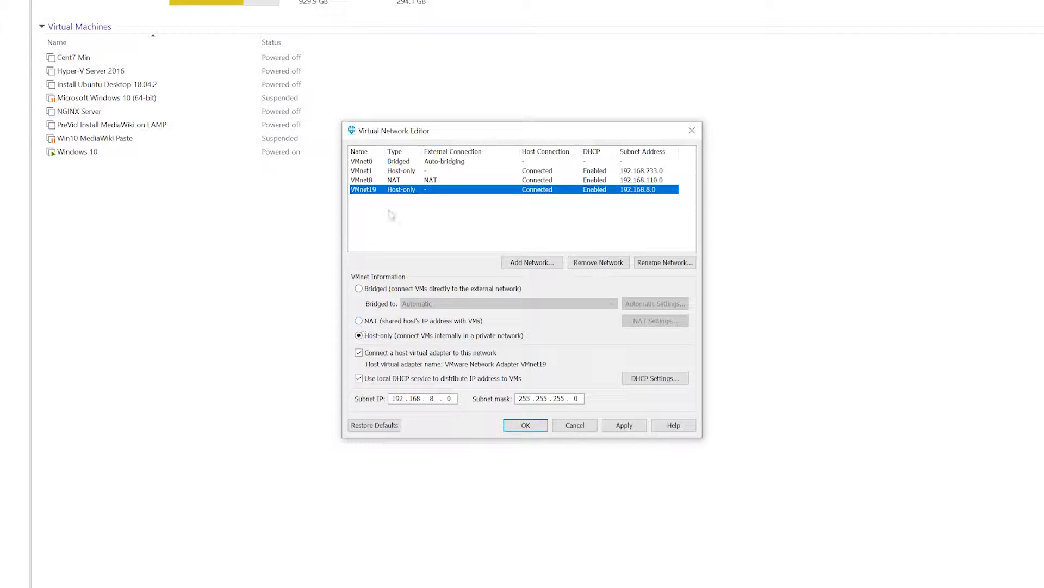
{"action": "left_click", "coordinate": [385, 320]}
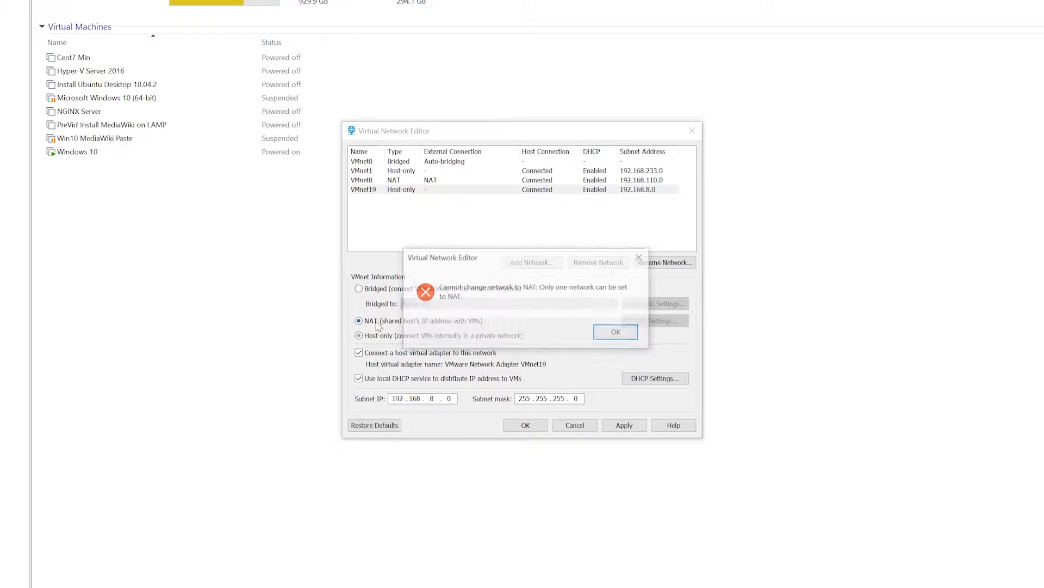
{"action": "left_click", "coordinate": [607, 331]}
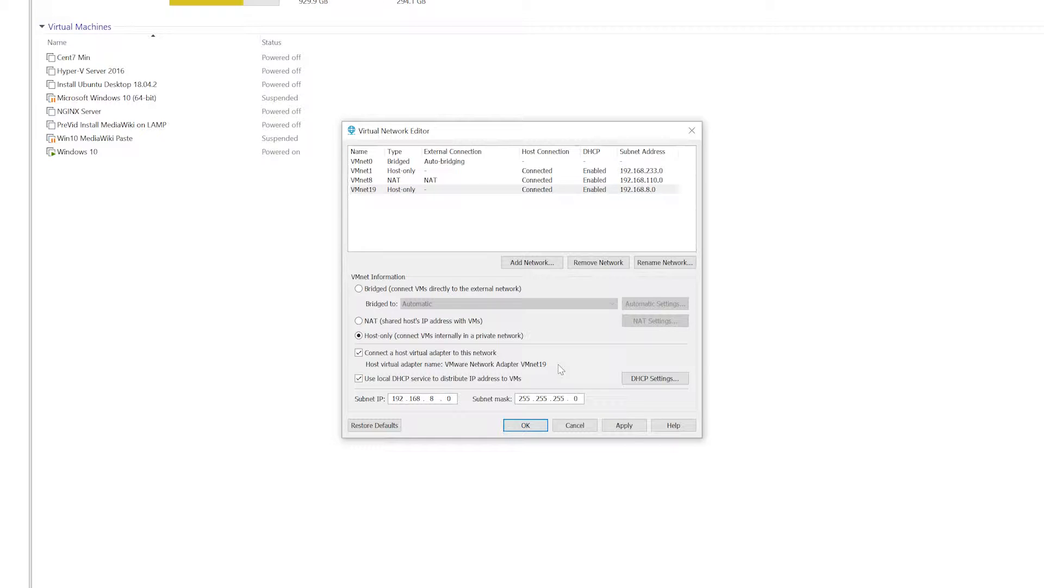
- Inspect the NAT settings of VMnet8, closing them without changes
{"action": "left_click", "coordinate": [394, 180]}
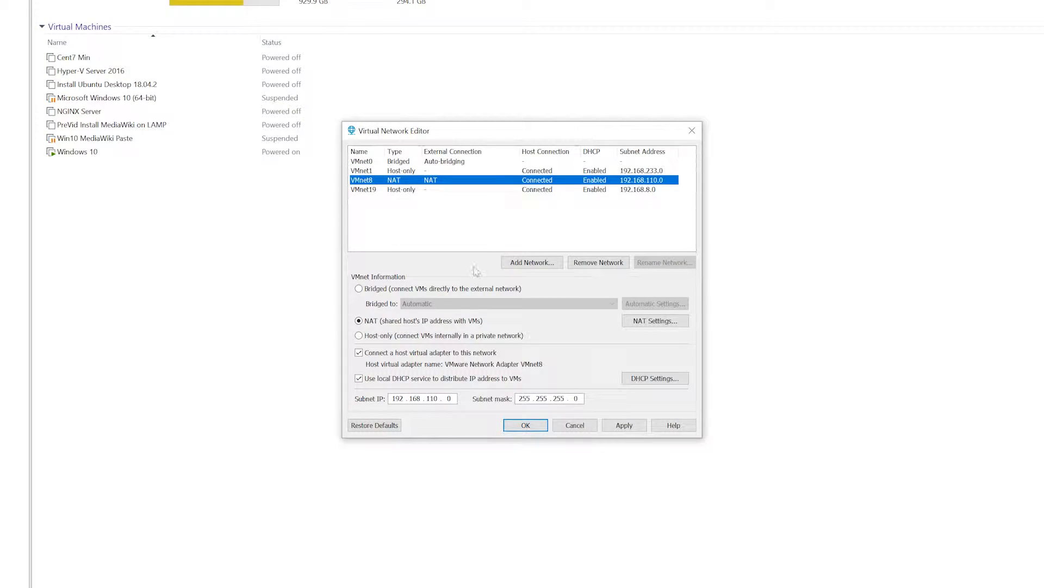
{"action": "left_click", "coordinate": [636, 323]}
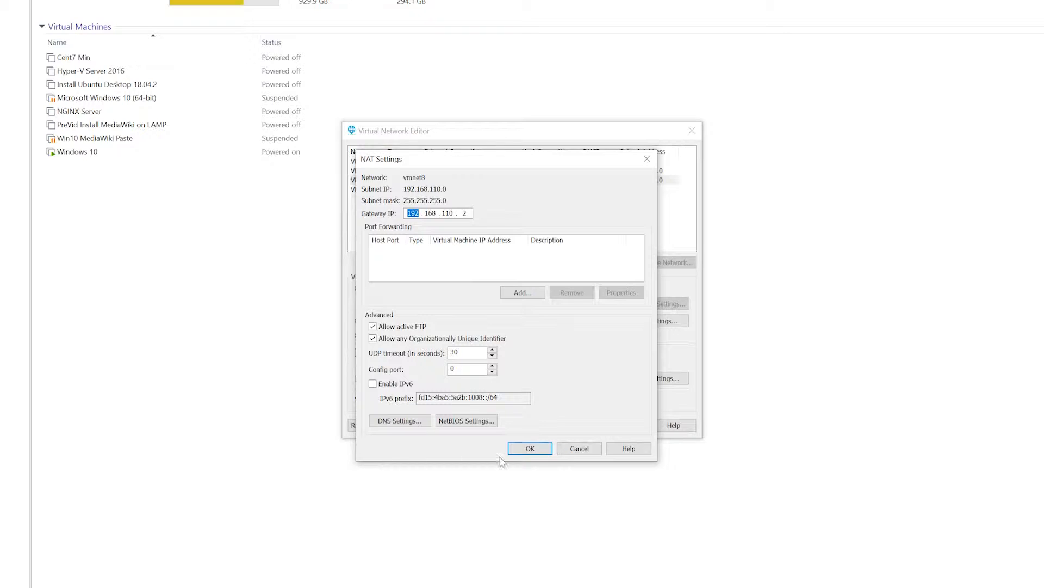
{"action": "left_click", "coordinate": [579, 449]}
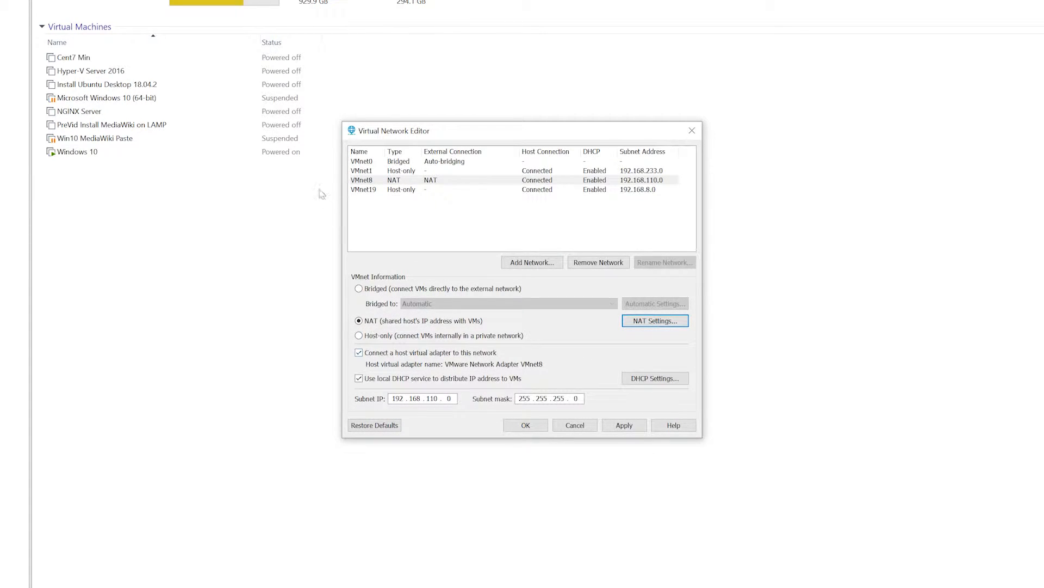
- Review VMnet19's subnet IP and its DHCP address range and lease settings without changing them
{"action": "left_click", "coordinate": [405, 190]}
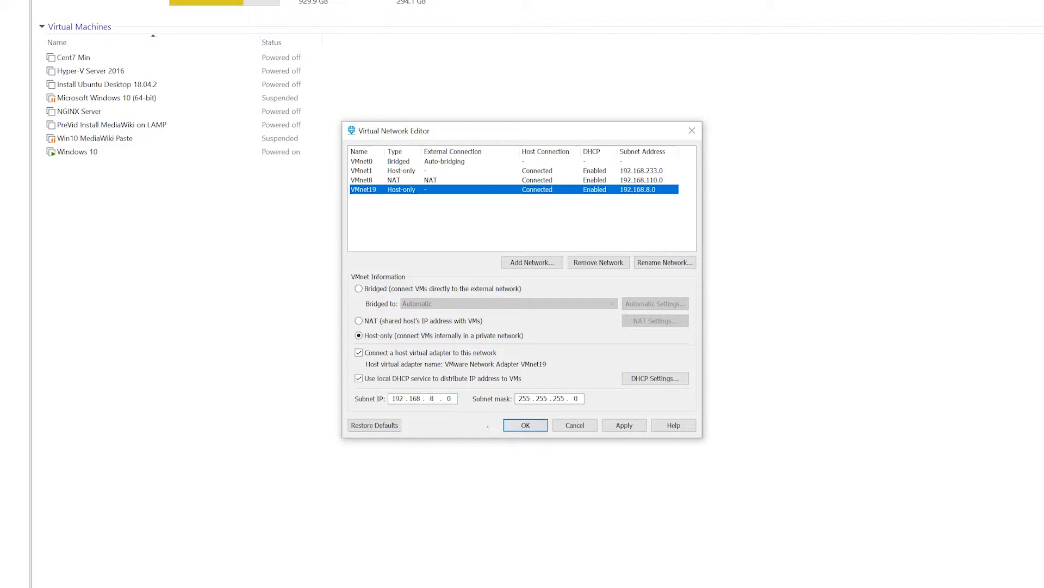
{"action": "double_click", "coordinate": [396, 398]}
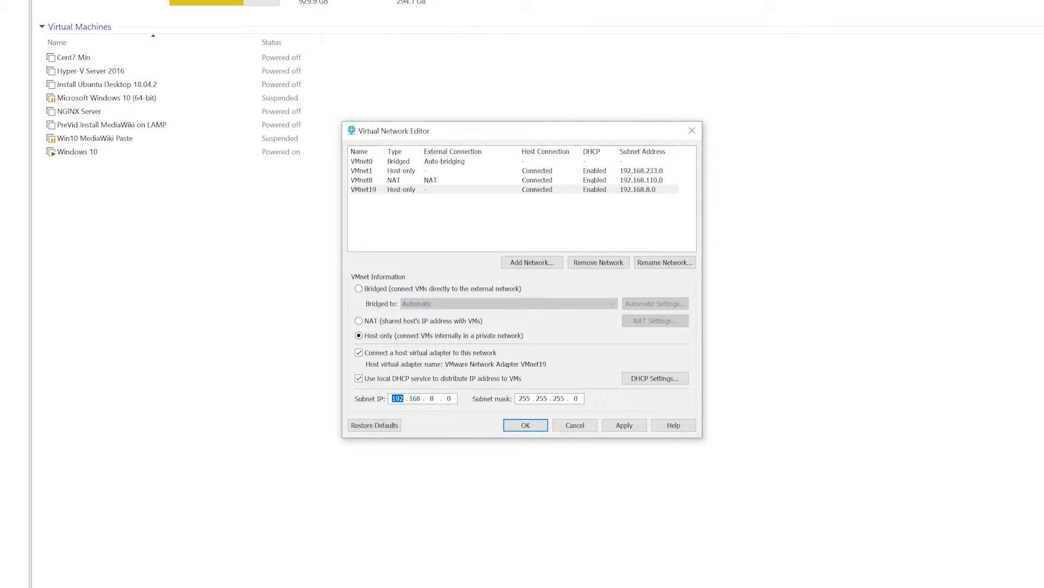
{"action": "double_click", "coordinate": [449, 399]}
{"action": "left_click", "coordinate": [455, 401]}
{"action": "left_click", "coordinate": [451, 399]}
{"action": "left_click", "coordinate": [649, 381]}
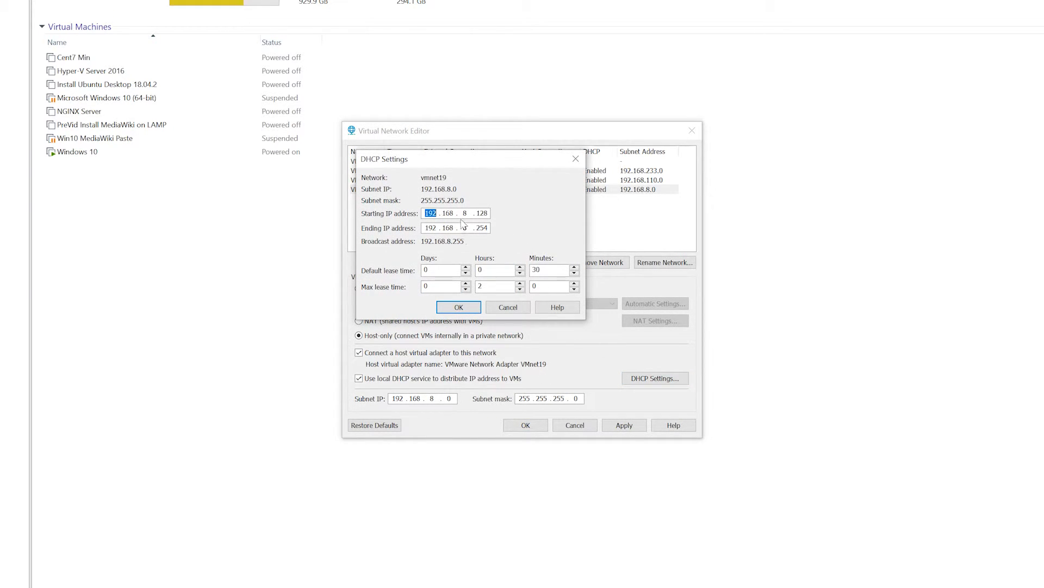
{"action": "left_click_drag", "start_coordinate": [477, 214], "coordinate": [489, 229]}
{"action": "left_click", "coordinate": [501, 308]}
- Apply the virtual network configuration with VMnet19 as a host-only network and finish editing
{"action": "left_click", "coordinate": [626, 429]}
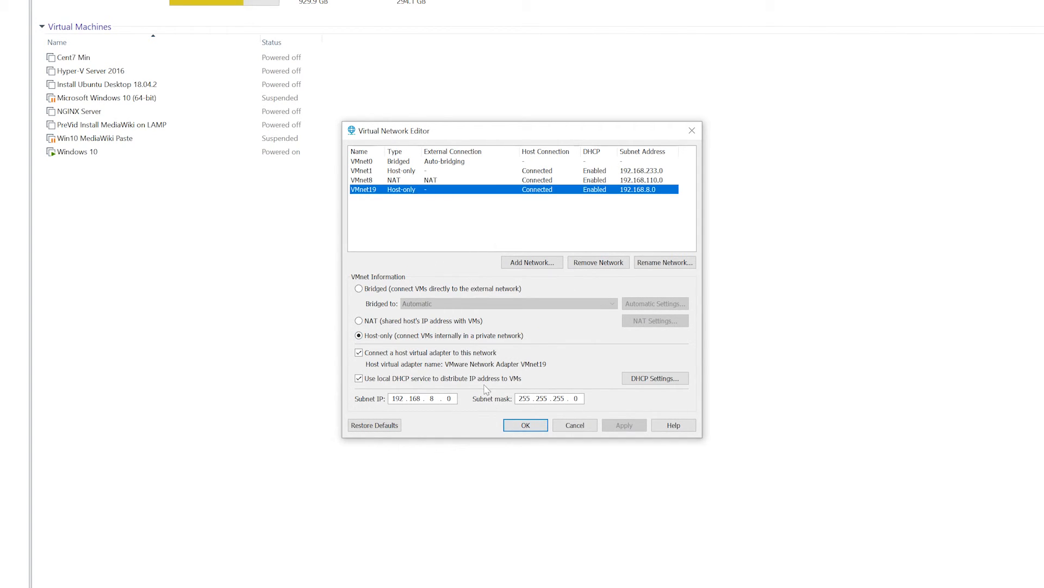
{"action": "left_click", "coordinate": [531, 430]}
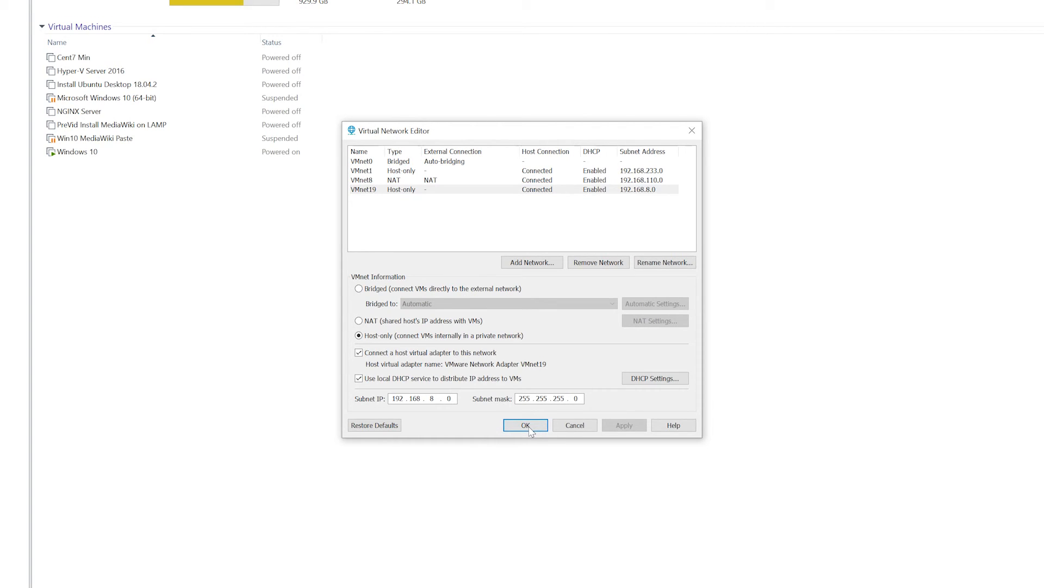
{"action": "left_click", "coordinate": [532, 429]}
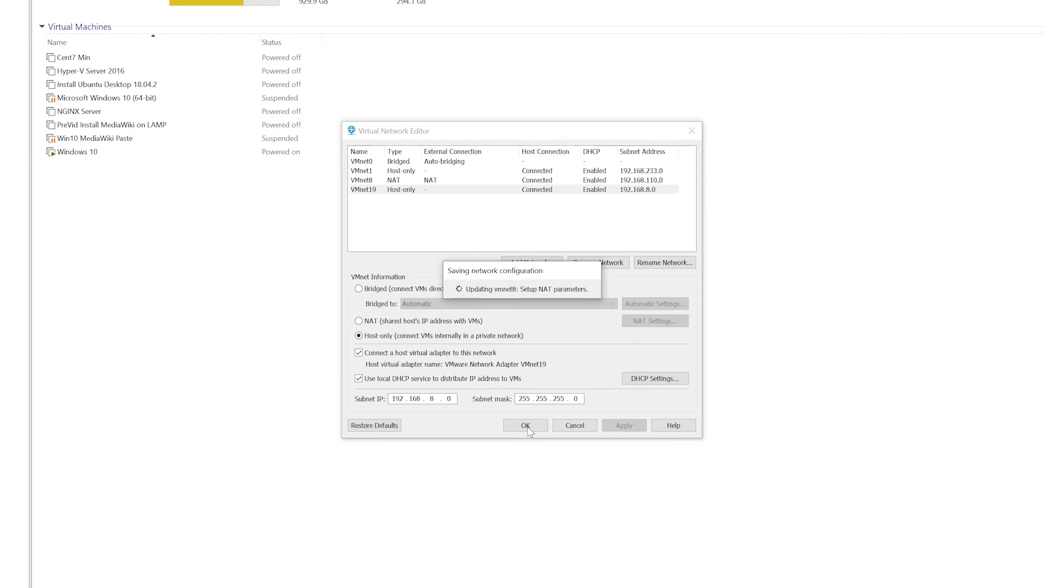